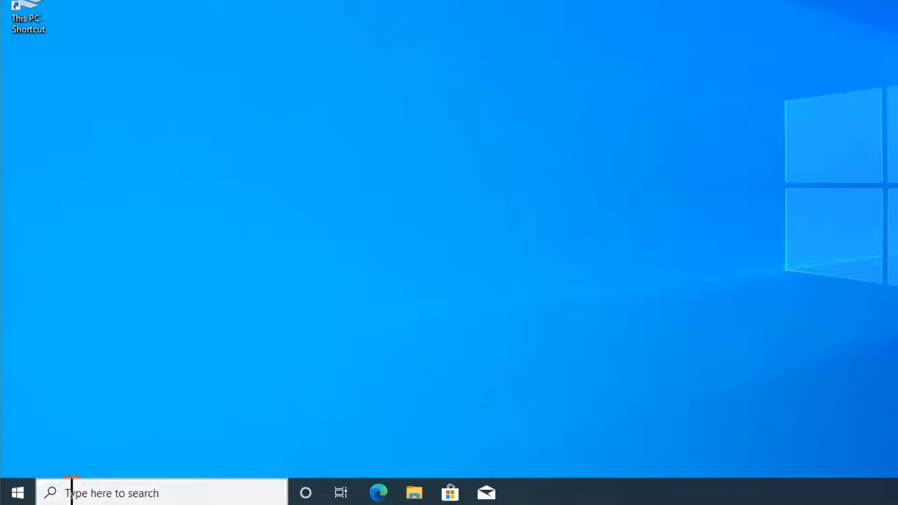
- Search Windows for System and open its advanced system settings
text(S)
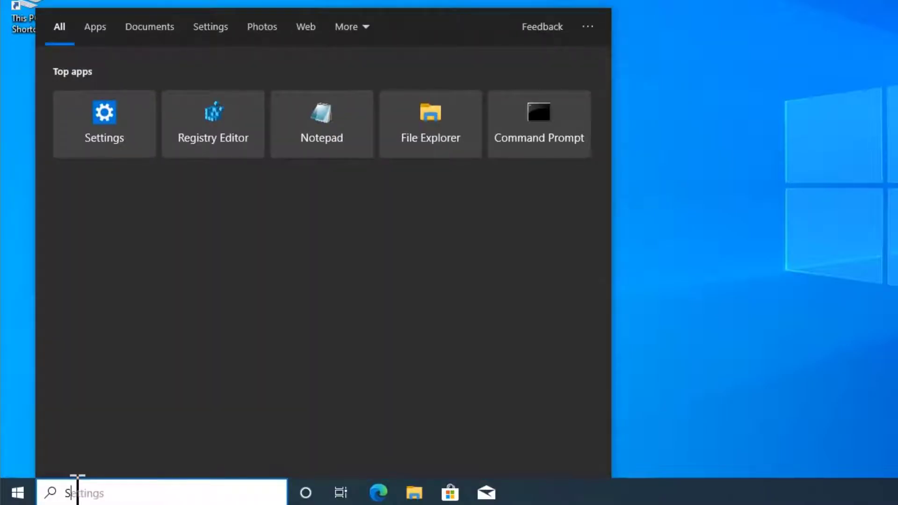
text(yst)
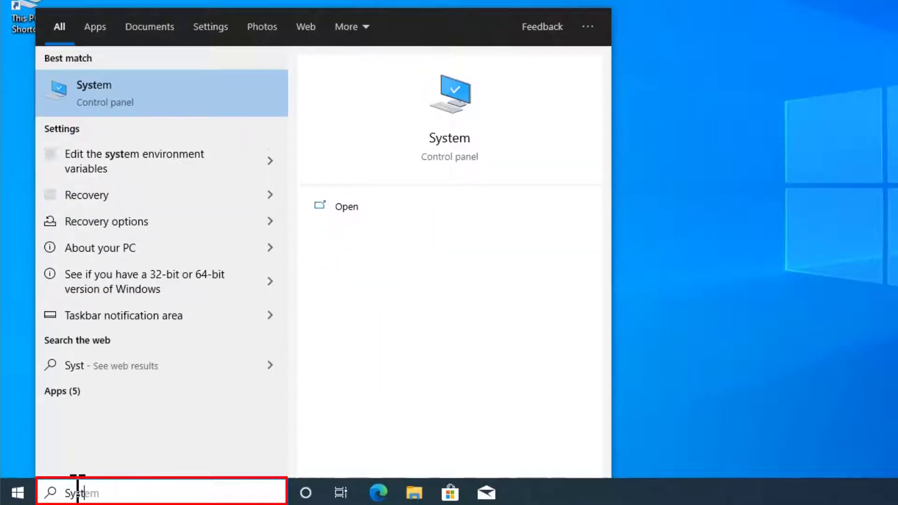
text(em)
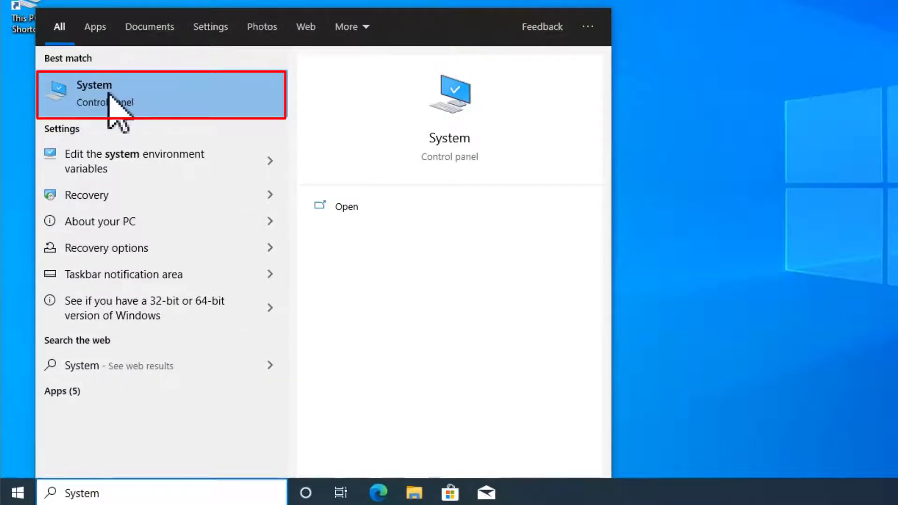
click(96, 110)
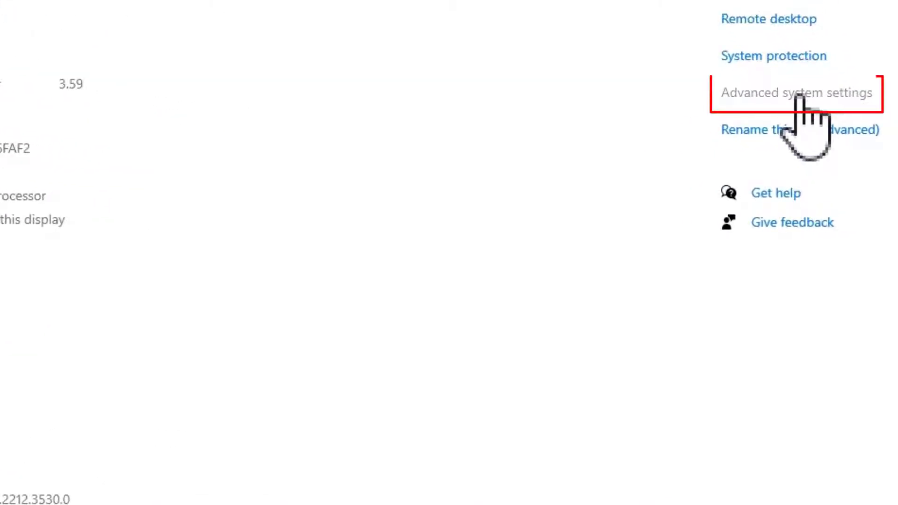
click(800, 96)
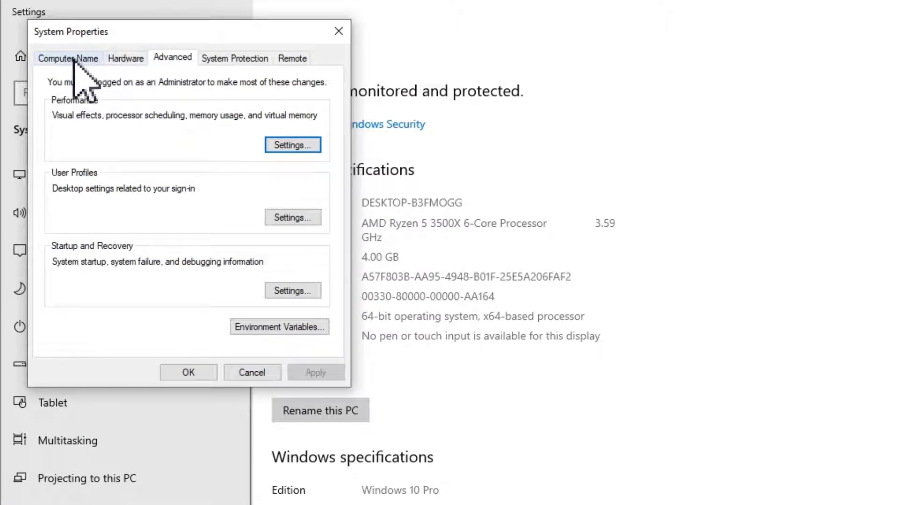
click(73, 60)
click(123, 58)
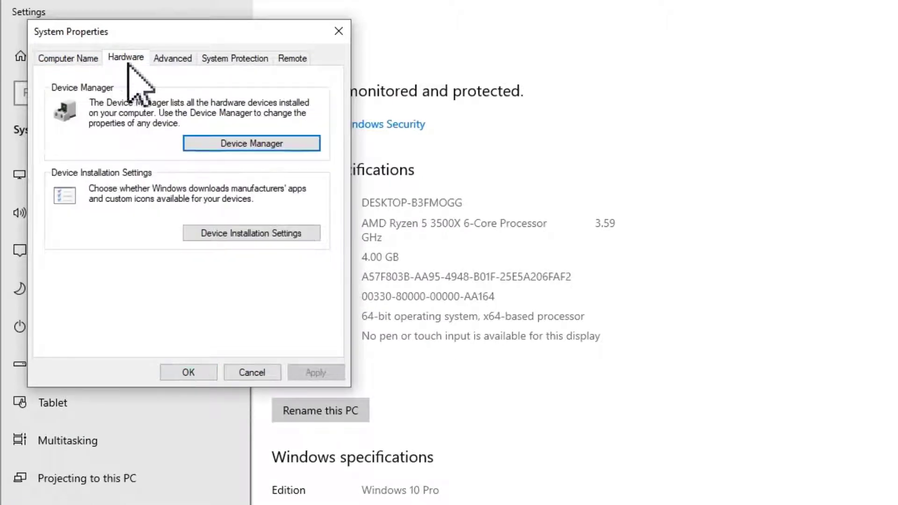
click(171, 56)
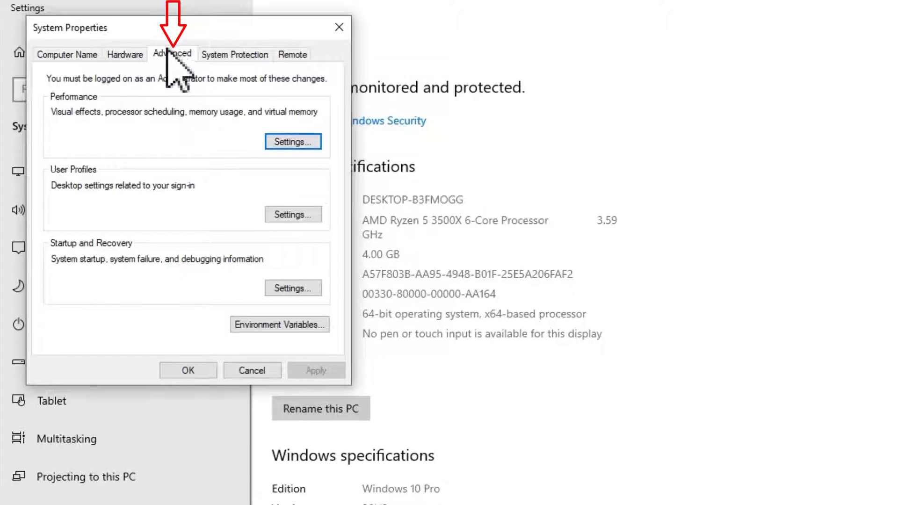
- Open the performance settings and bring up the virtual memory configuration from their advanced options
click(293, 141)
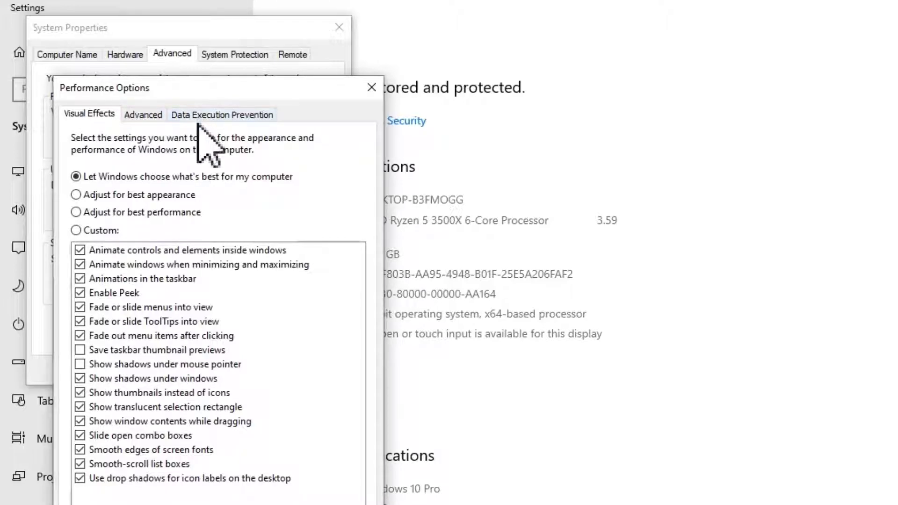
click(142, 115)
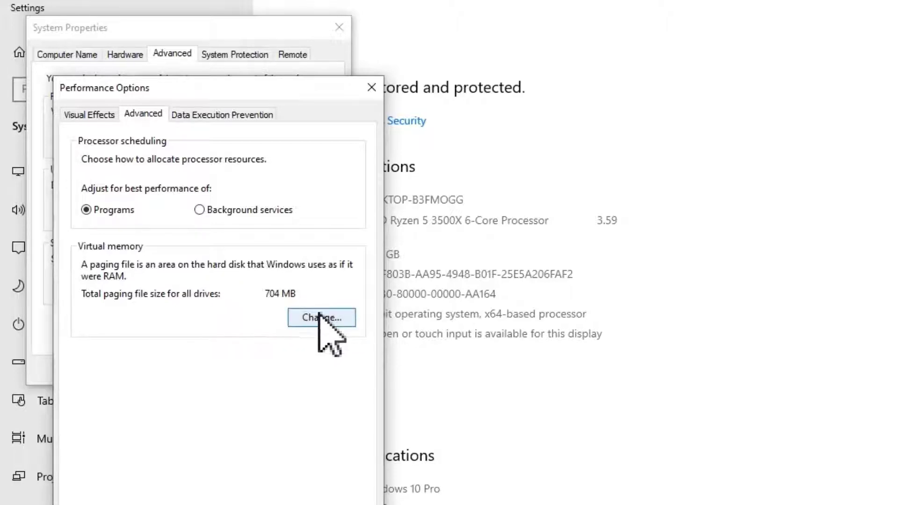
click(299, 298)
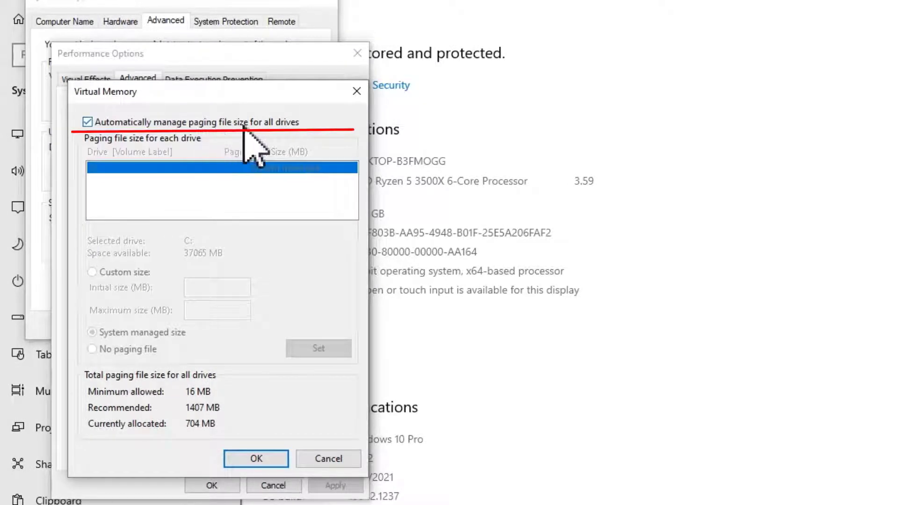
- Turn off automatic paging file management for all drives and choose a custom size for drive C:
click(88, 122)
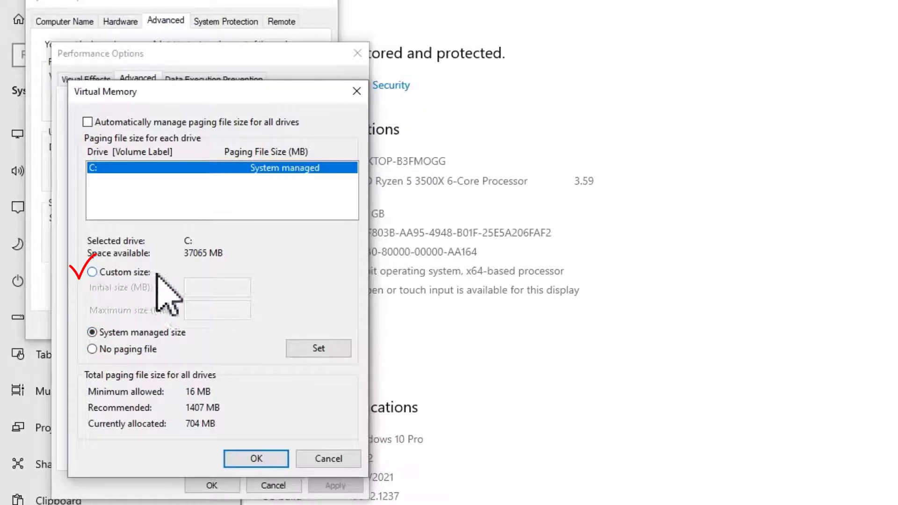
click(92, 272)
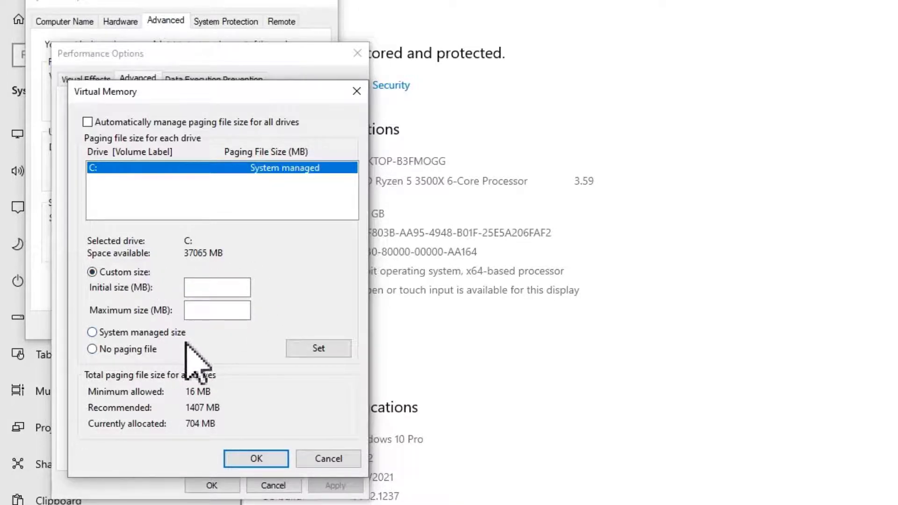
click(92, 332)
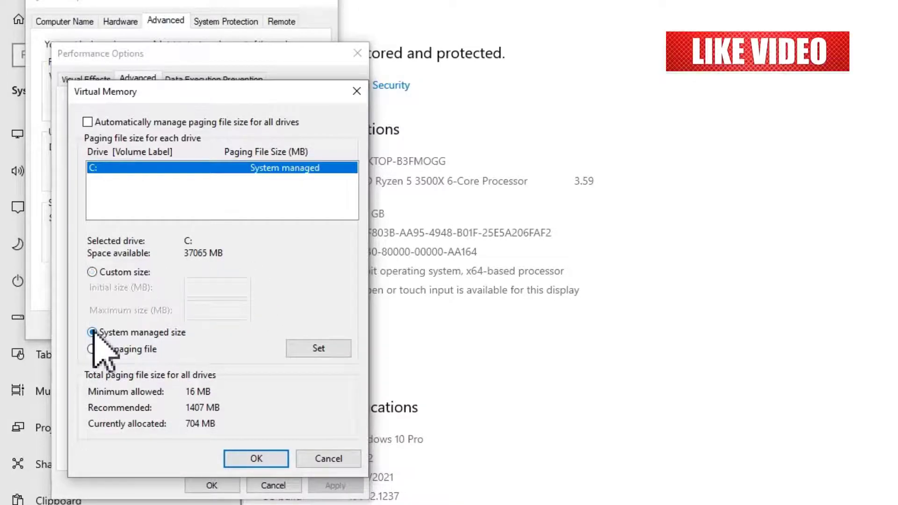
click(92, 272)
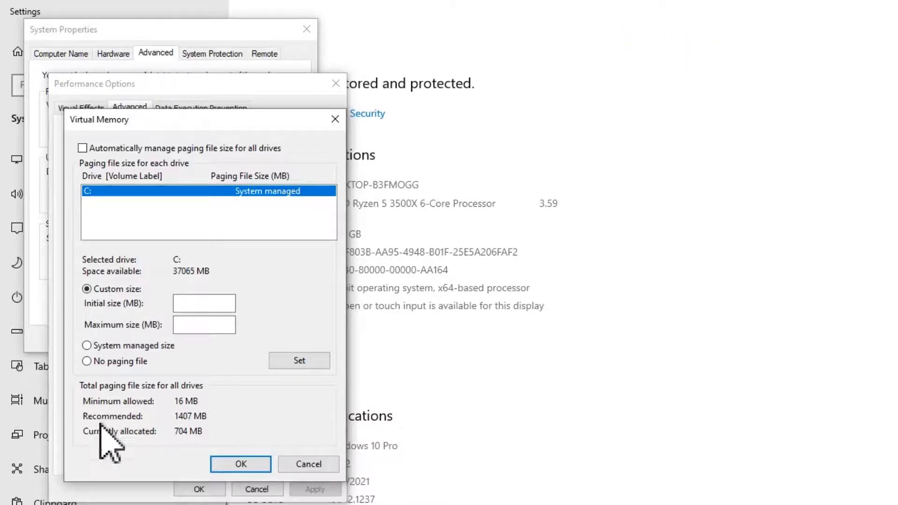
- Calculate 1024 × 4 in Calculator and enter 4096 MB as the initial paging file size for drive C:
key(XF86Calculator)
drag(452, 192, 628, 181)
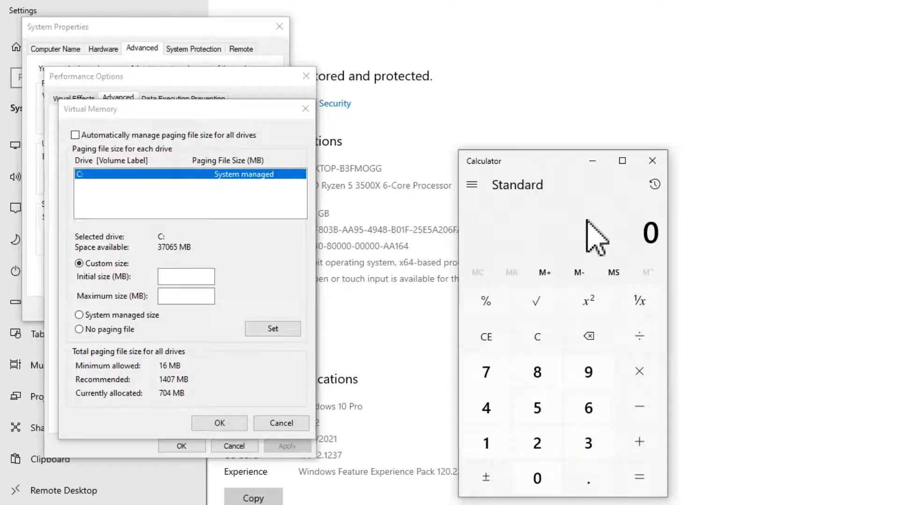
click(489, 439)
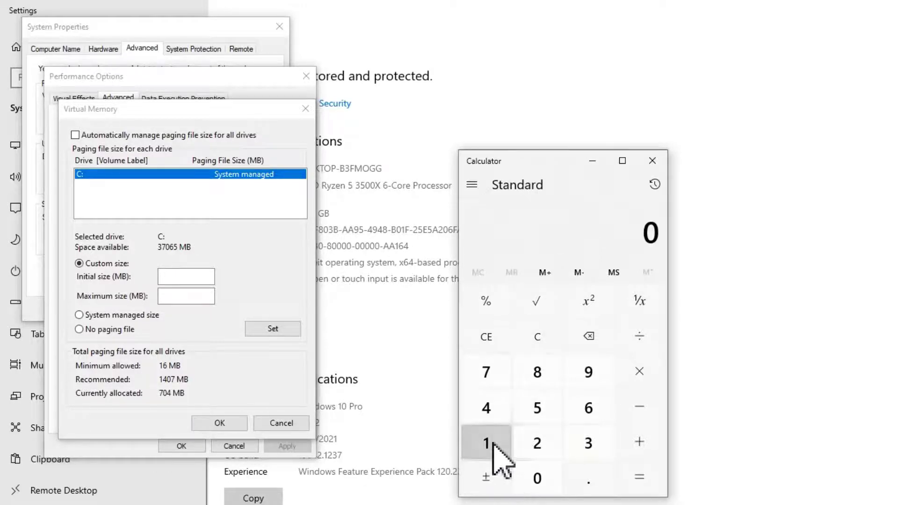
click(545, 480)
click(538, 445)
click(489, 410)
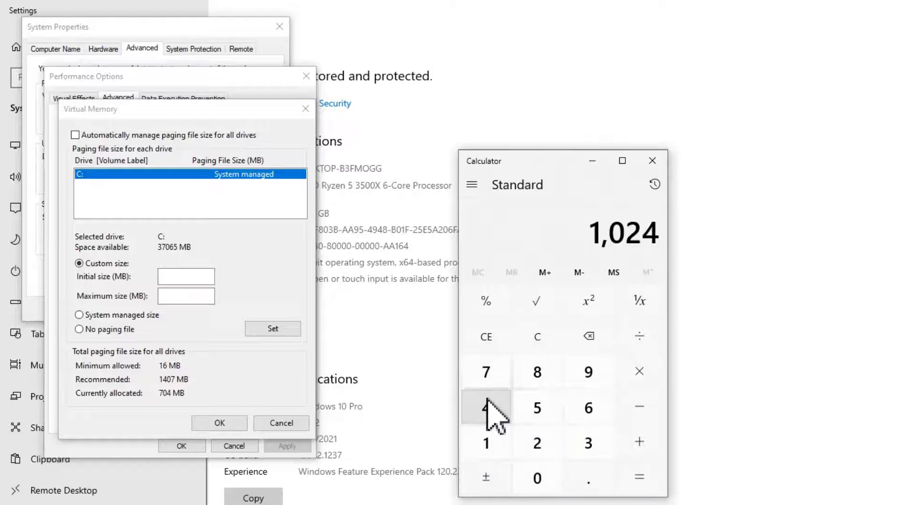
click(646, 376)
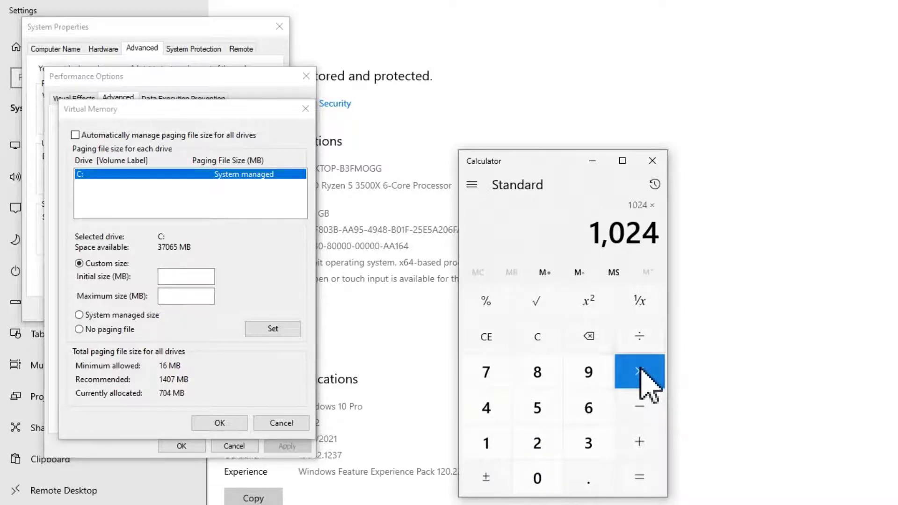
click(487, 407)
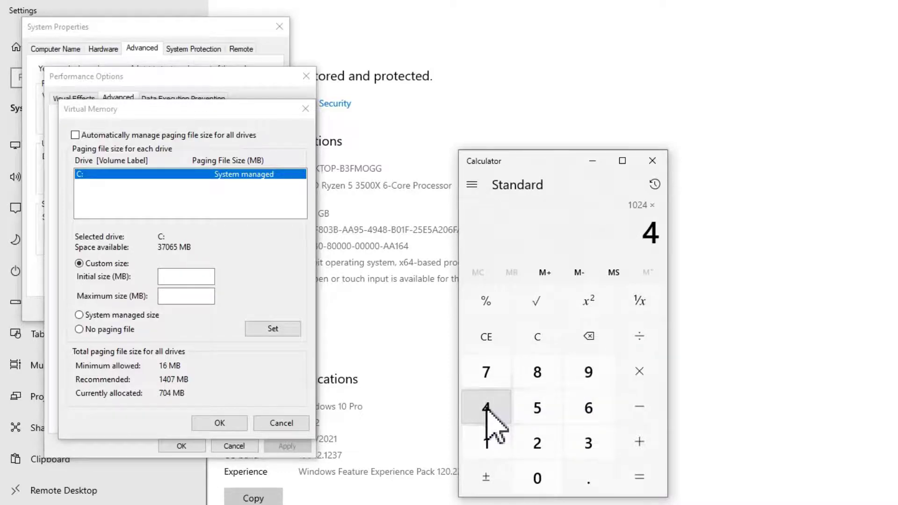
click(644, 479)
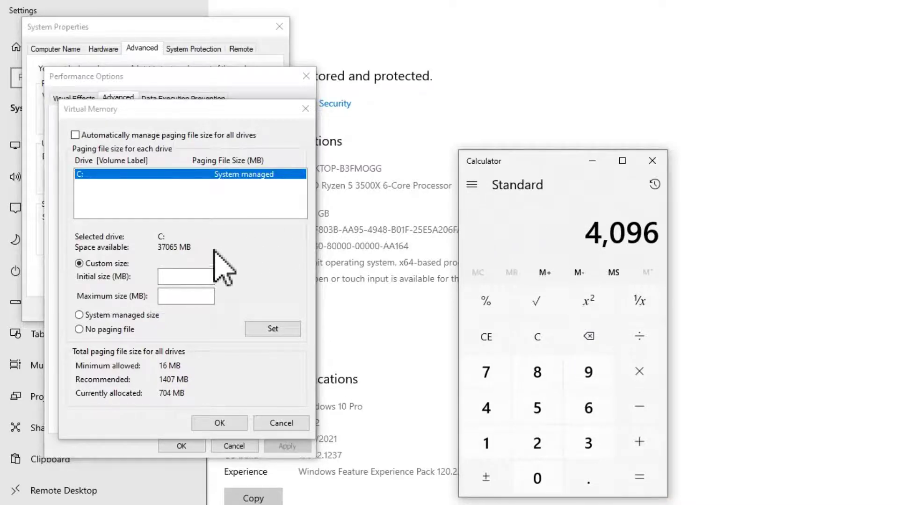
click(188, 277)
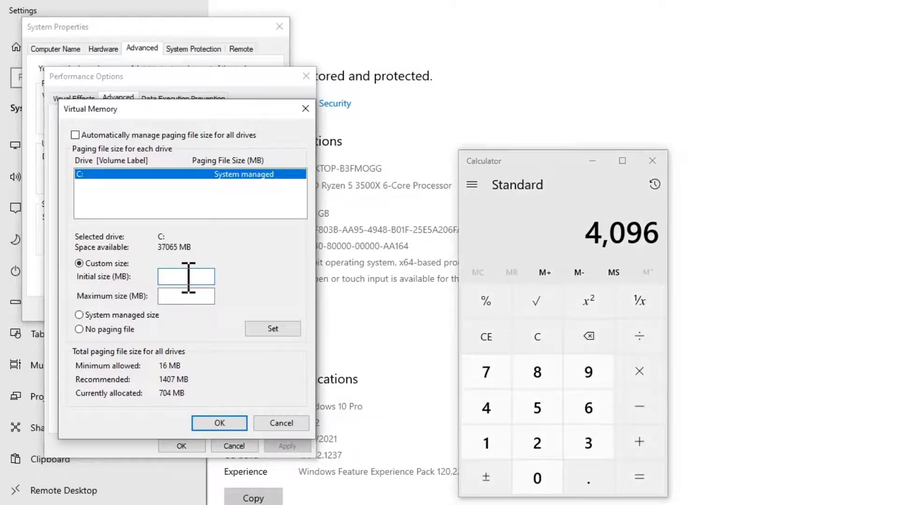
text(4096)
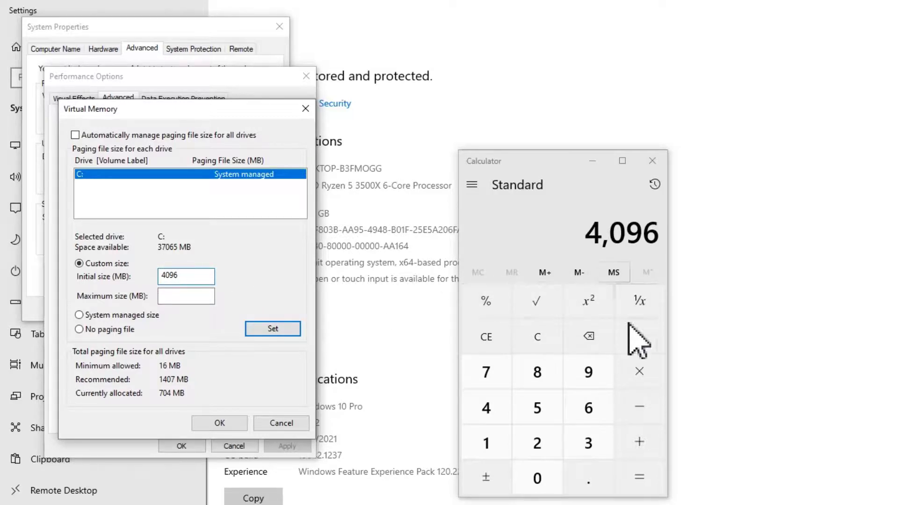
- Calculate 4096 × 2 in Calculator, enter 8192 MB as the maximum paging file size, and set the custom range for drive C:
click(639, 370)
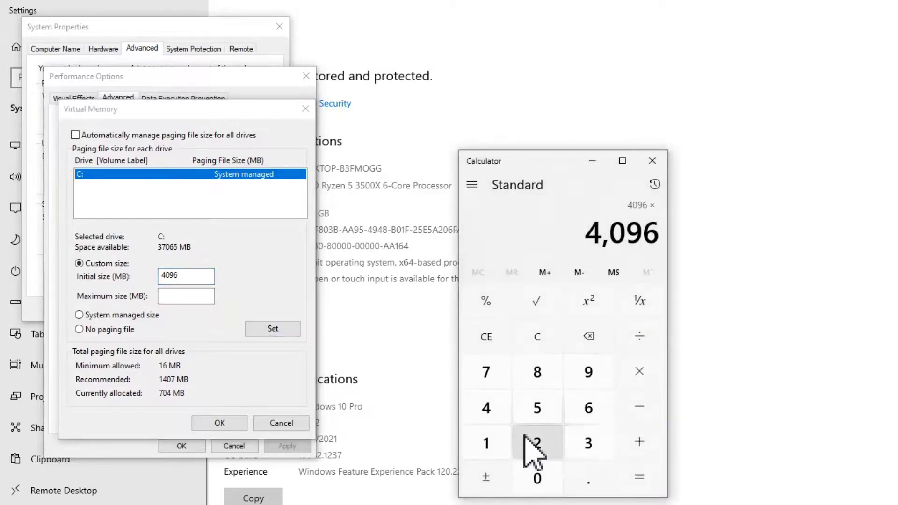
click(538, 444)
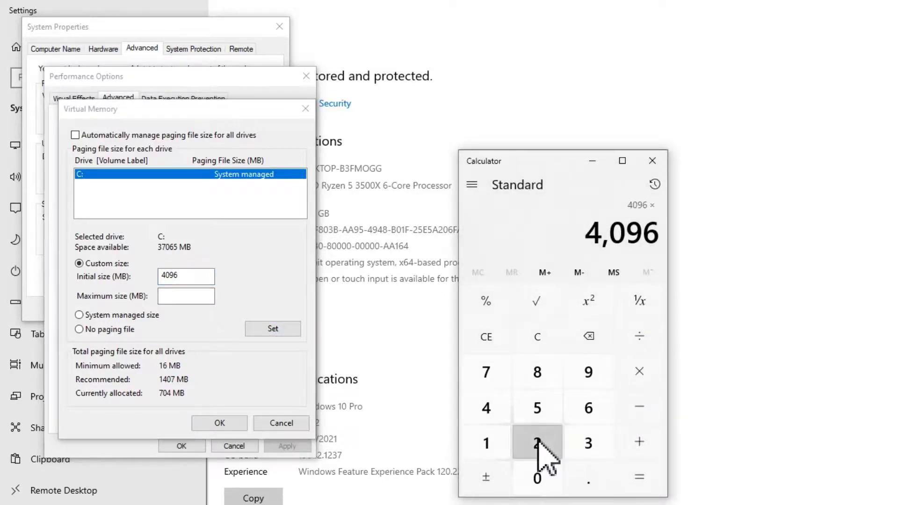
click(640, 477)
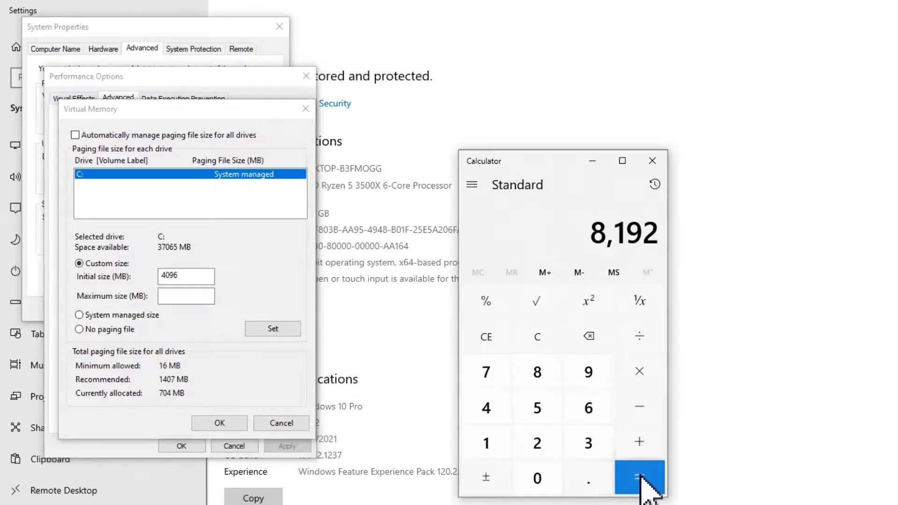
click(185, 297)
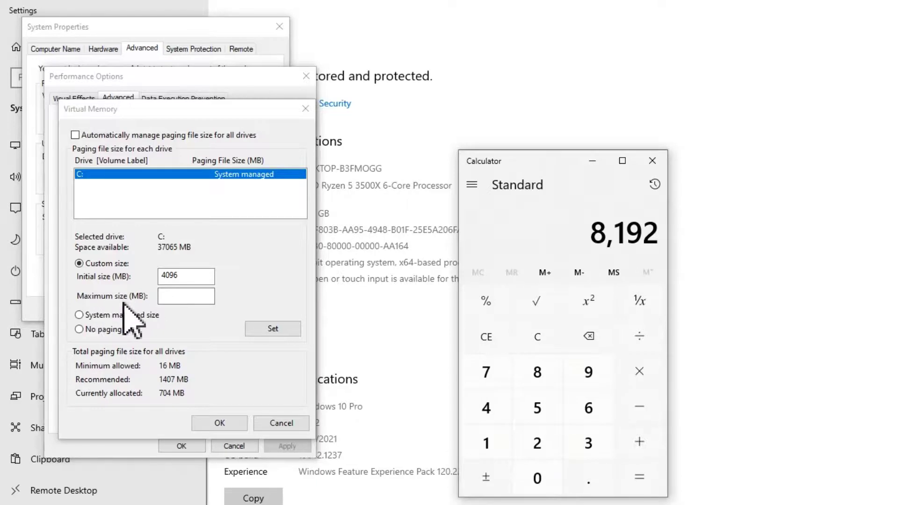
click(183, 297)
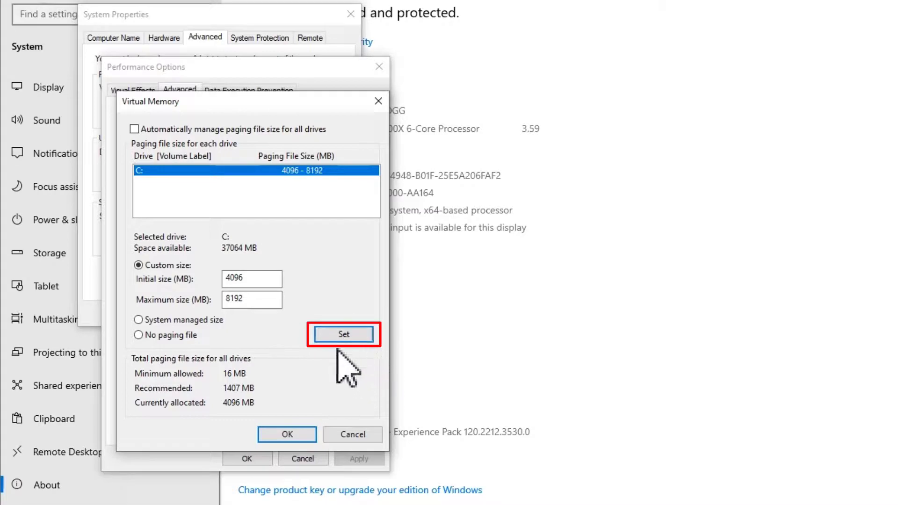
click(344, 334)
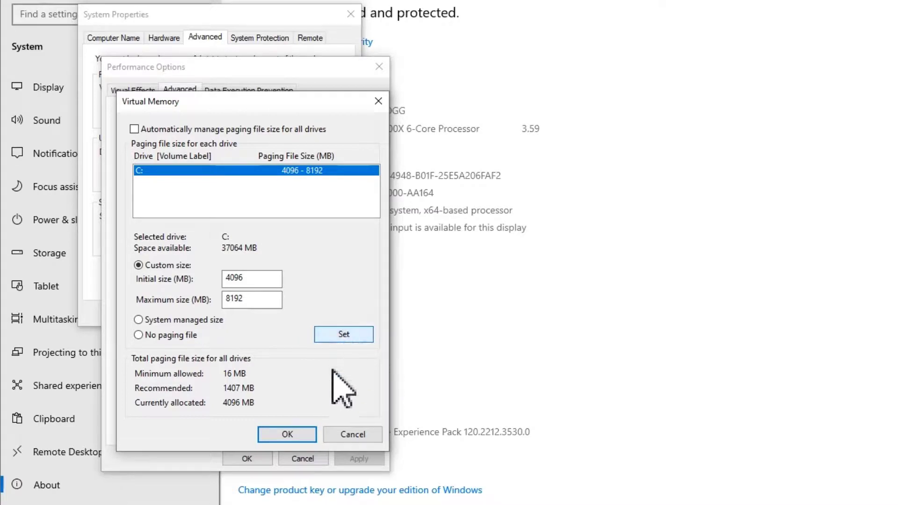
- Confirm the virtual memory changes, dismiss the restart notice, and accept and close Performance Options and System Properties
click(289, 434)
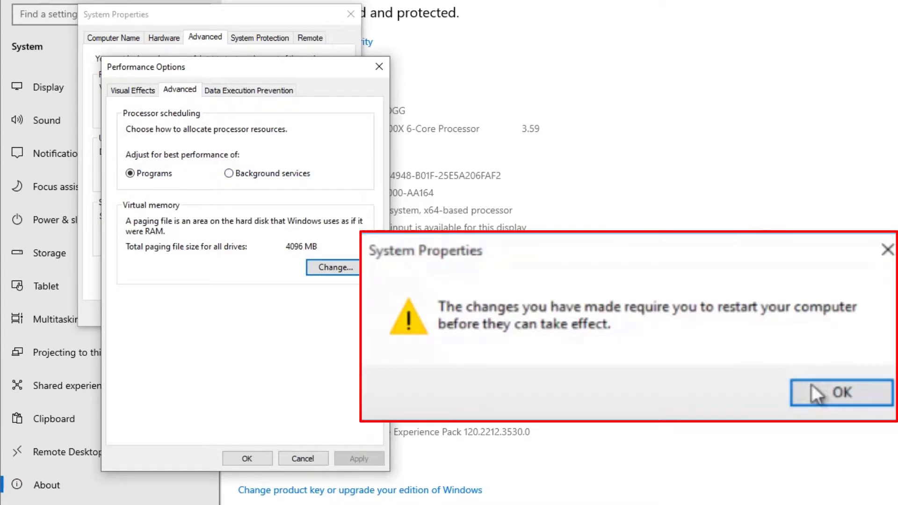
click(812, 383)
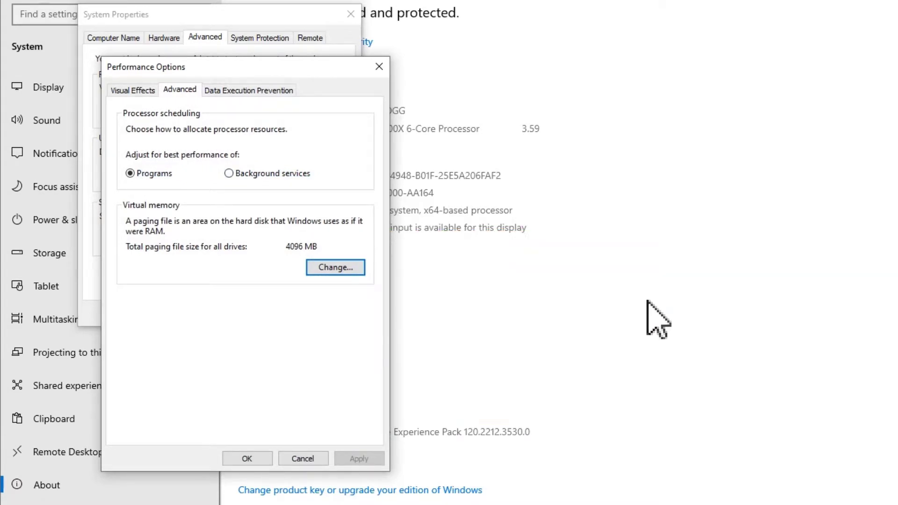
click(247, 459)
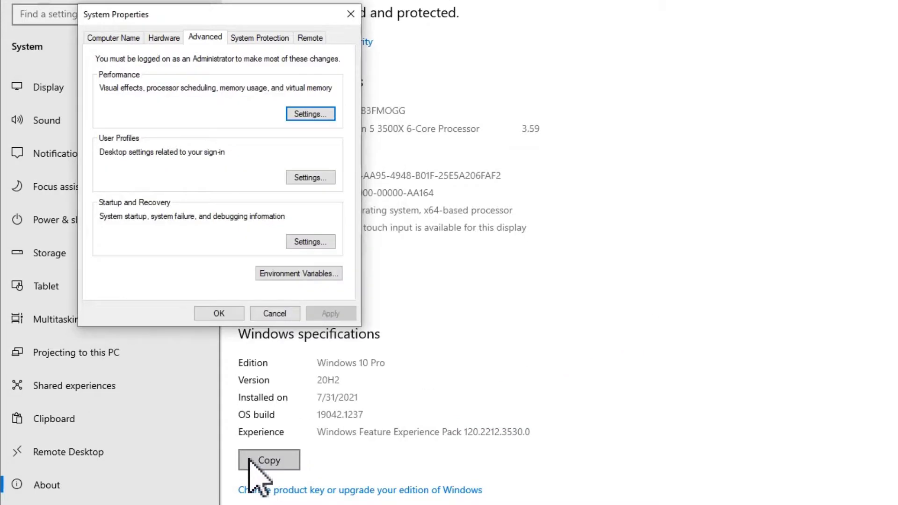
click(218, 318)
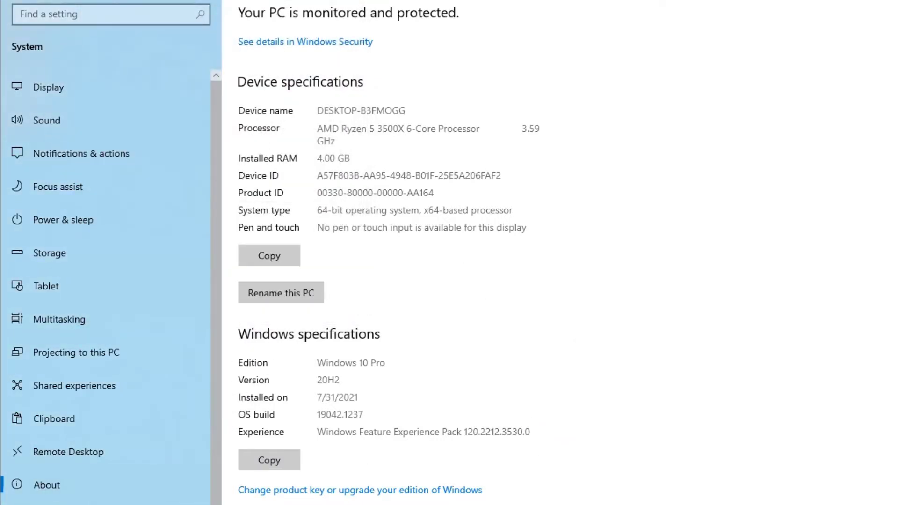
- Open the computer's power options in order to restart it
key(super)
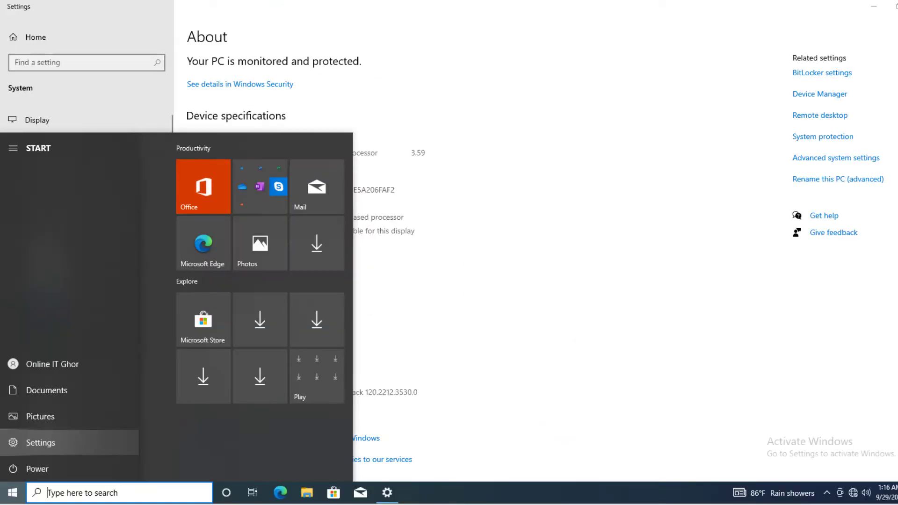
click(37, 469)
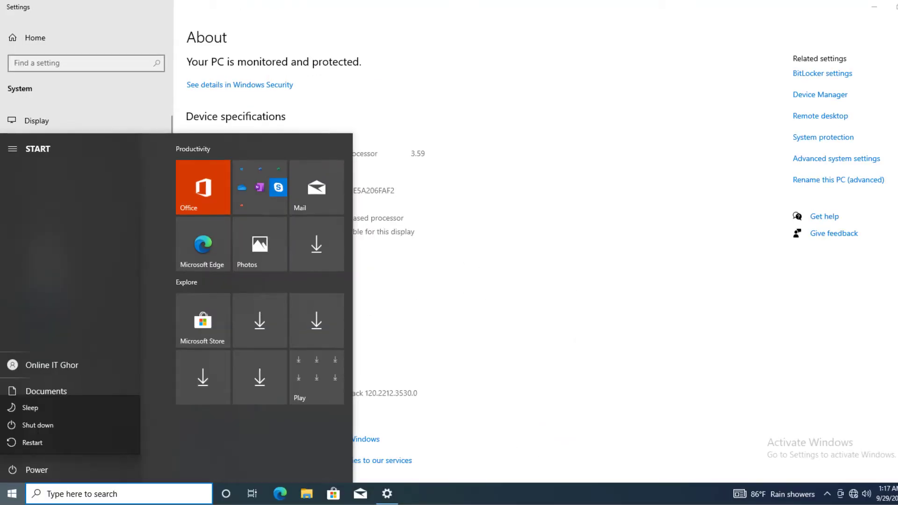